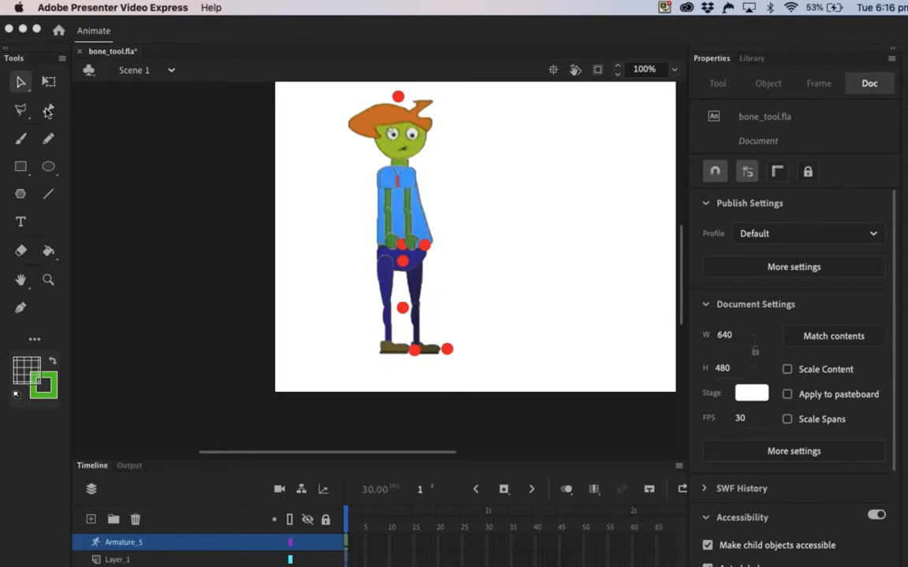
Step: Turn off joint rotation for the left thigh bone of the character's armature
{"action": "left_click", "coordinate": [401, 226]}
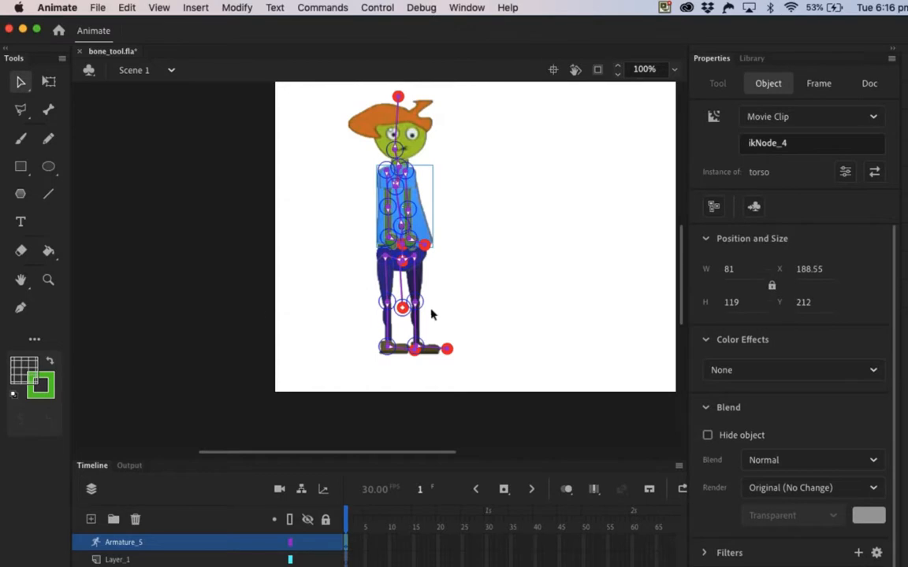
{"action": "left_click", "coordinate": [48, 280]}
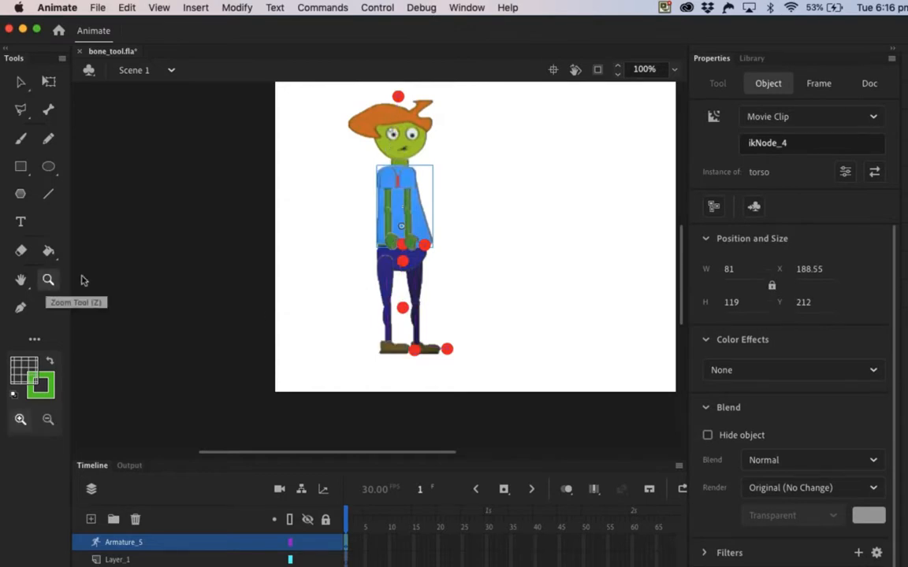
{"action": "left_click", "coordinate": [398, 270]}
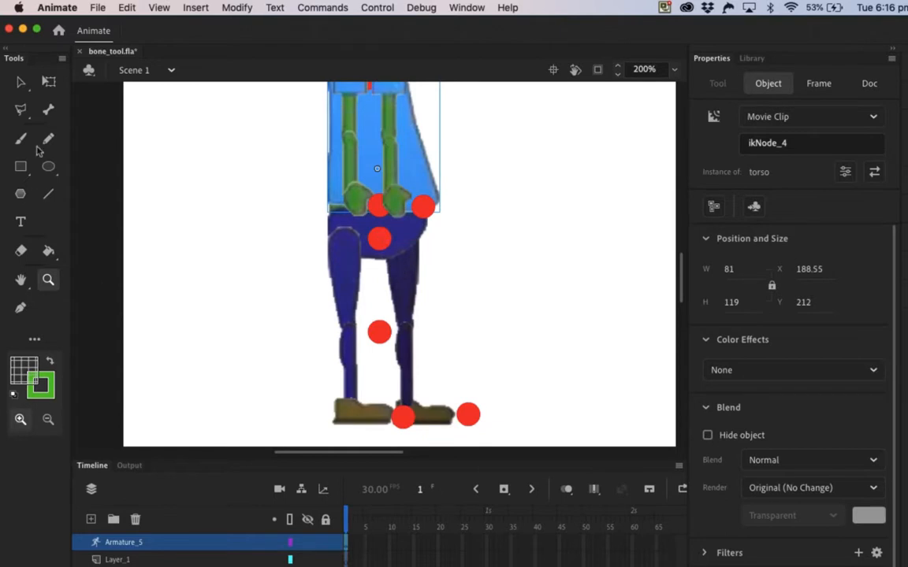
{"action": "left_click", "coordinate": [48, 109]}
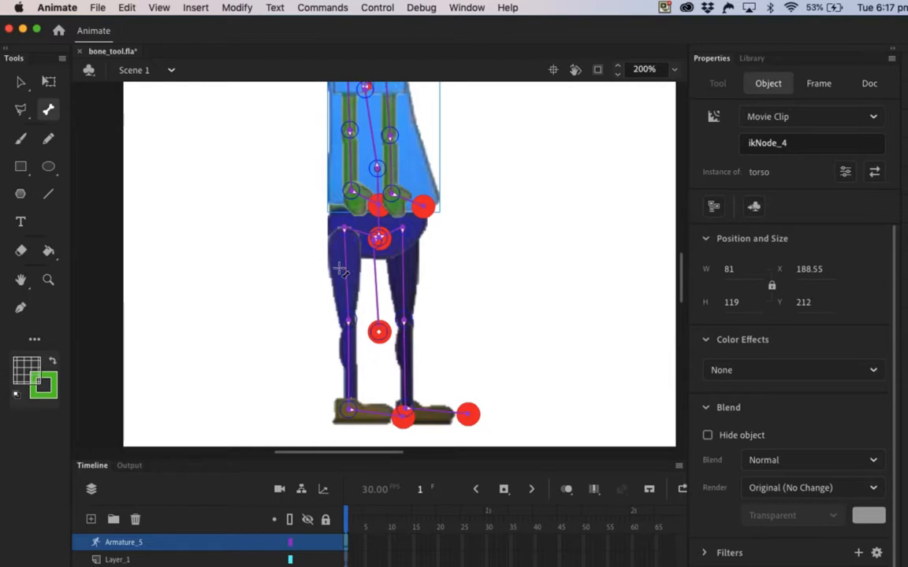
{"action": "left_click", "coordinate": [20, 76]}
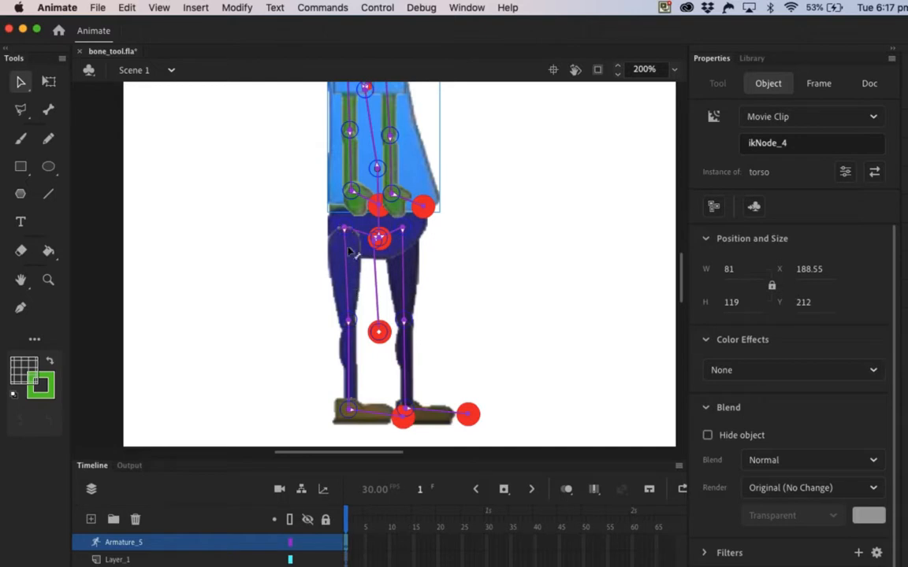
{"action": "left_click", "coordinate": [348, 272]}
{"action": "left_click", "coordinate": [348, 271]}
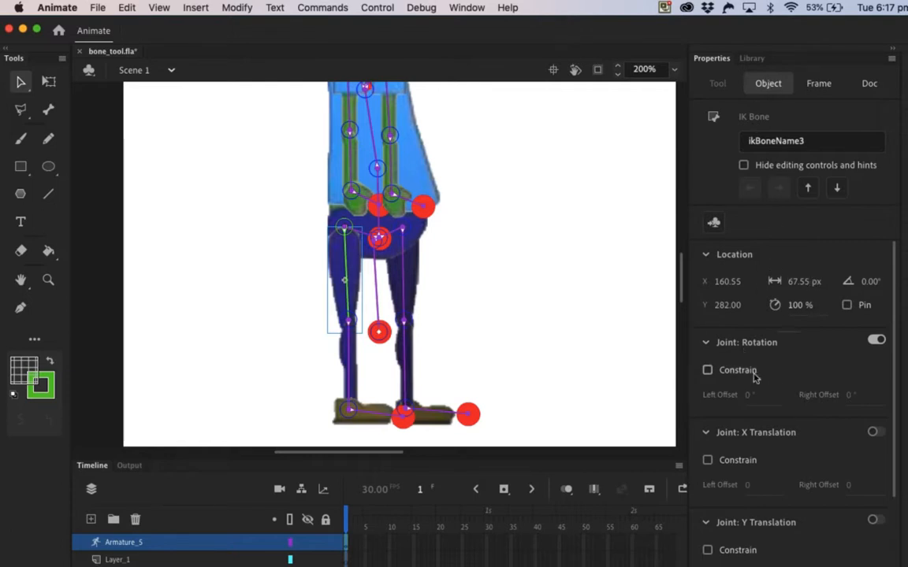
{"action": "scroll", "coordinate": [889, 348], "scroll_direction": "down", "scroll_amount": 5}
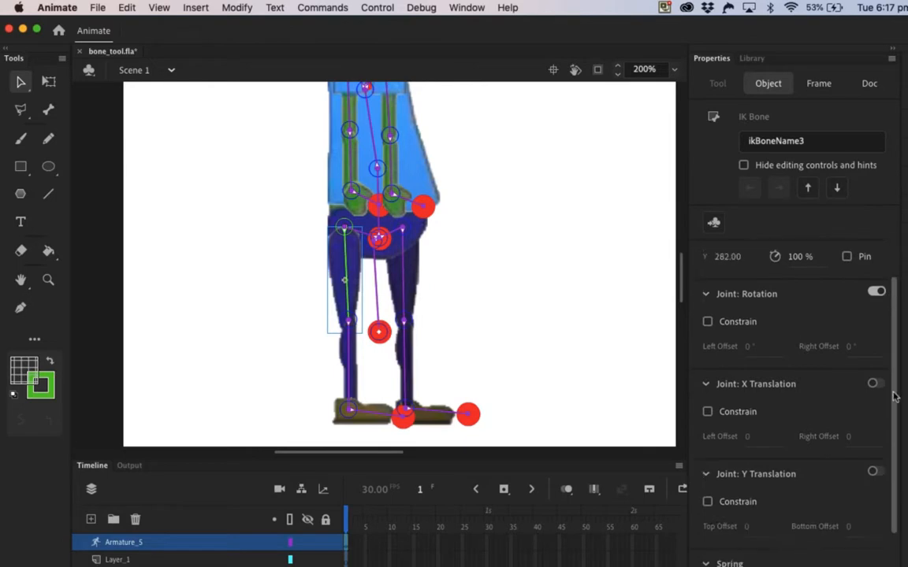
{"action": "scroll", "coordinate": [812, 351], "scroll_direction": "up", "scroll_amount": 5}
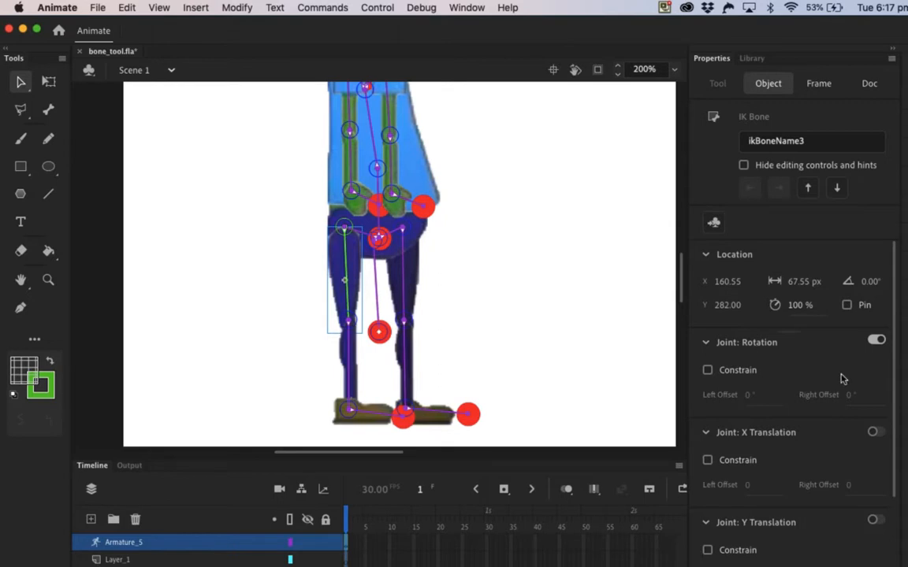
{"action": "left_click", "coordinate": [876, 340]}
Step: Turn off joint rotation for the right upper arm bone
{"action": "scroll", "coordinate": [576, 277], "scroll_direction": "up", "scroll_amount": 5}
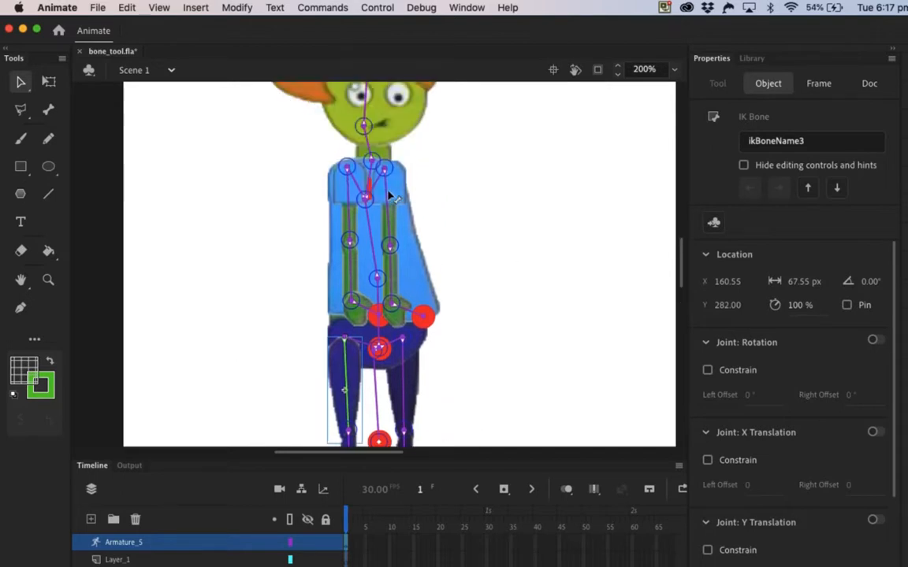
{"action": "left_click", "coordinate": [388, 196]}
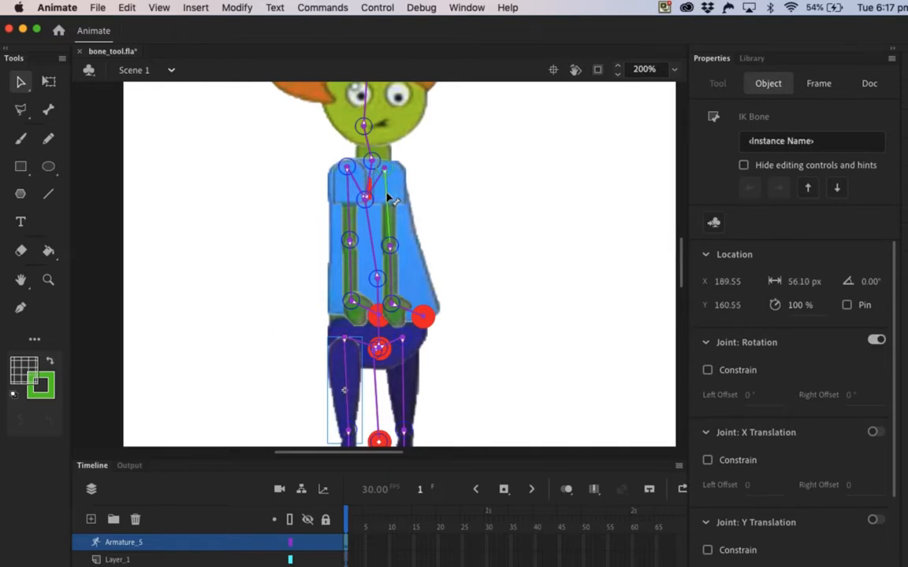
{"action": "left_click", "coordinate": [875, 340]}
Step: Constrain the joint rotation of both hand bones together, with offsets of -45° and 45°
{"action": "left_click", "coordinate": [363, 311]}
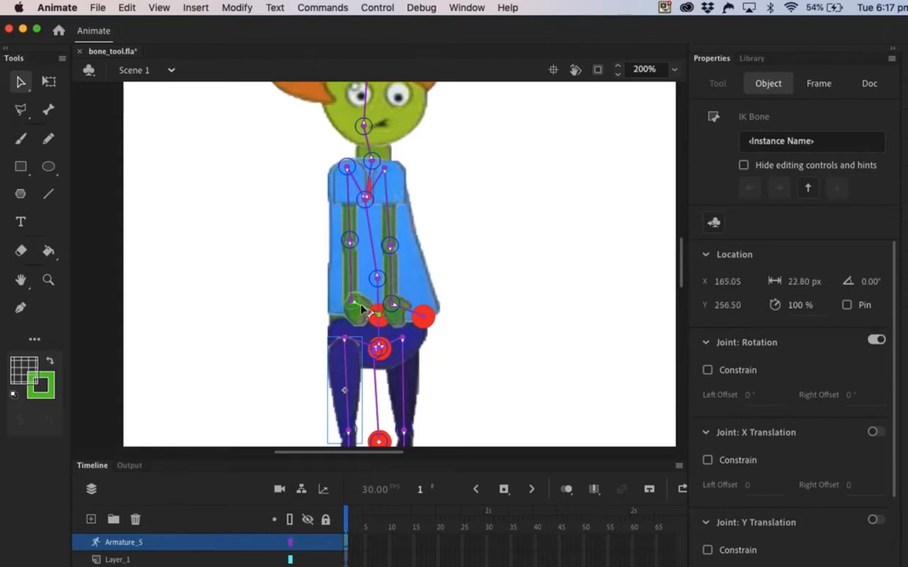
{"action": "left_click", "coordinate": [408, 314]}
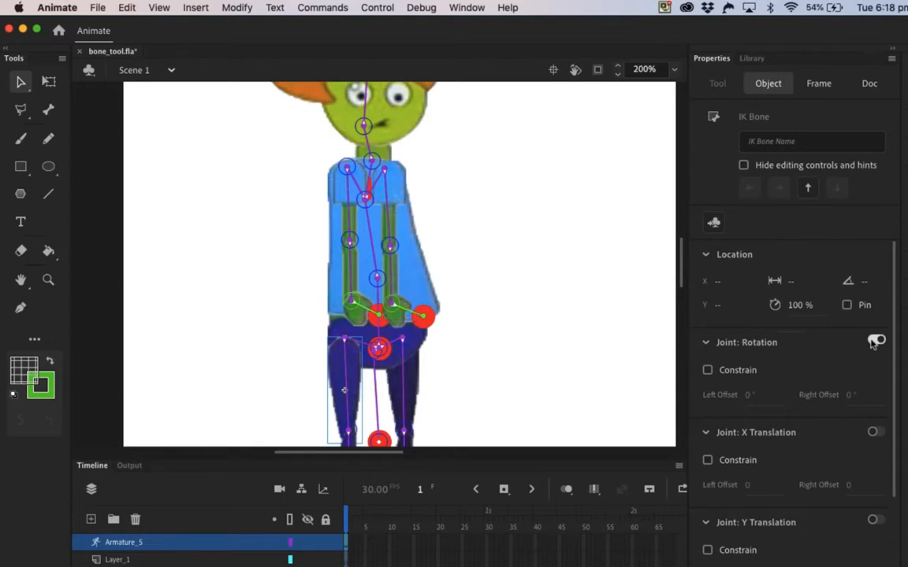
{"action": "left_click", "coordinate": [707, 370]}
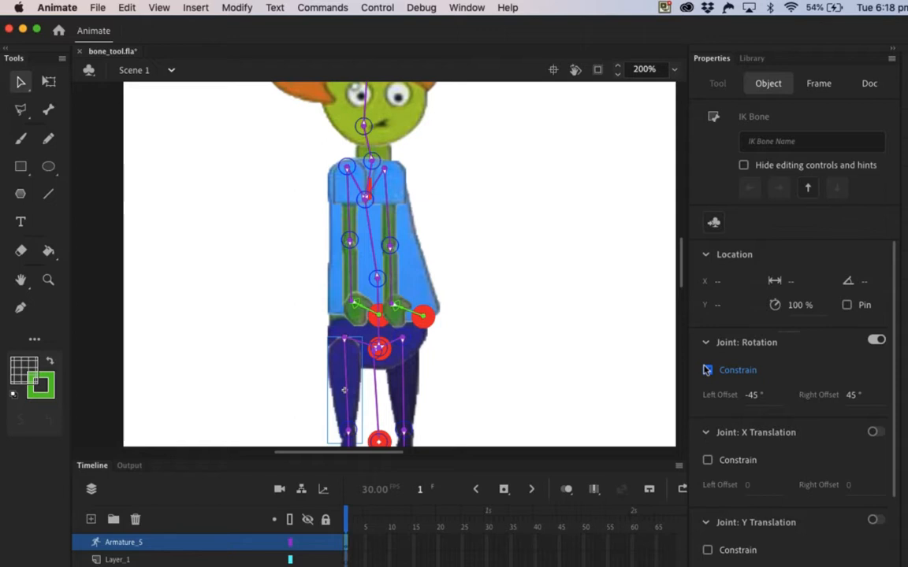
Step: Set the joint speed of both upper arm bones to 10%
{"action": "left_click", "coordinate": [349, 192]}
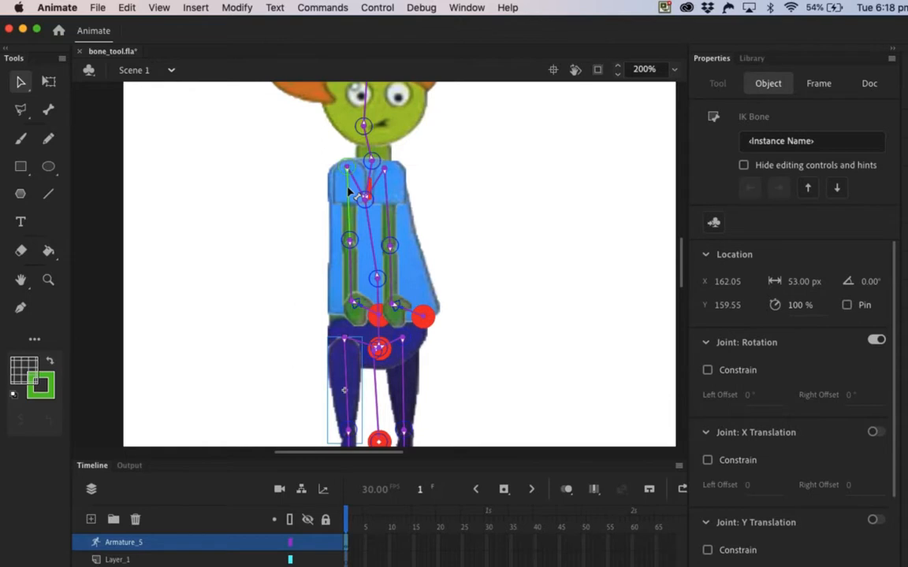
{"action": "left_click", "coordinate": [387, 192], "text": "shift"}
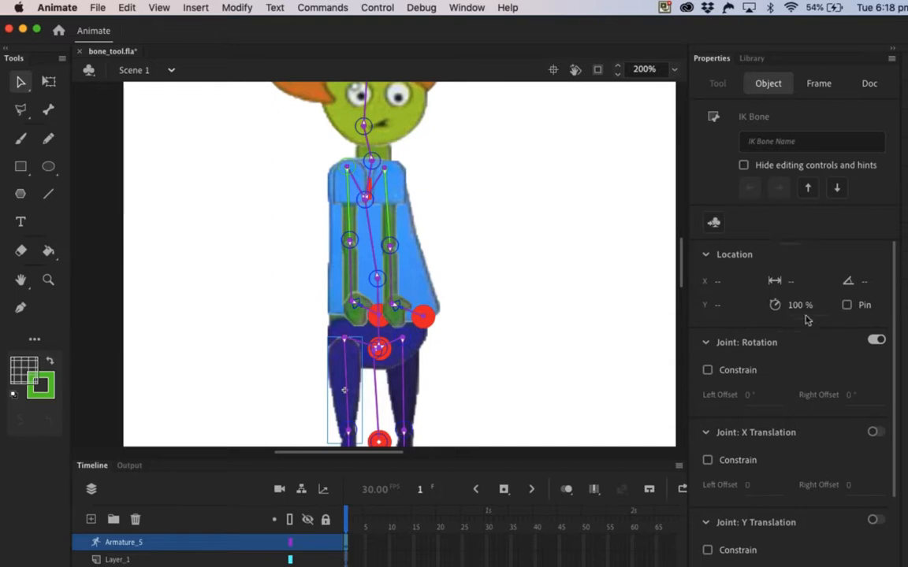
{"action": "left_click_drag", "start_coordinate": [794, 314], "coordinate": [738, 317]}
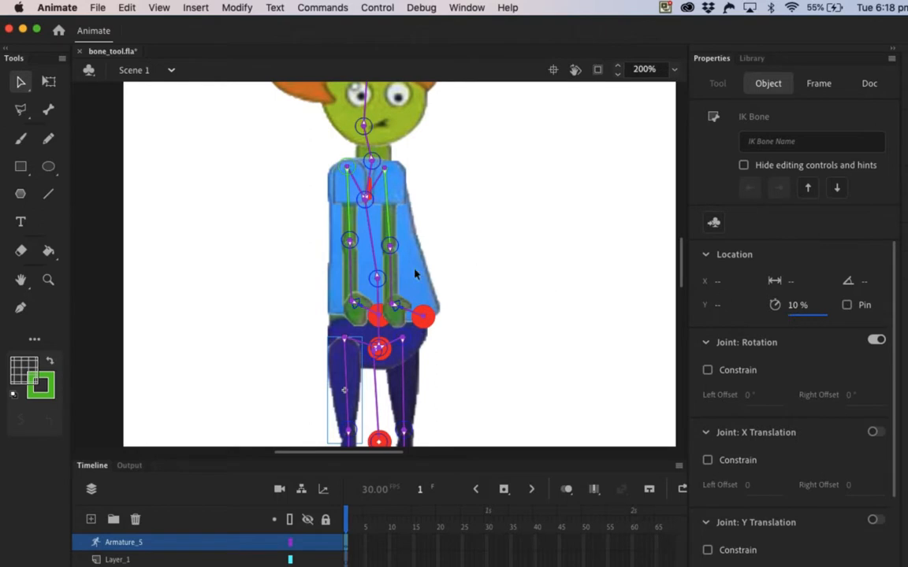
Step: Constrain the joint rotation of both forearm bones, with a left offset of -156° and a right offset of 0°
{"action": "left_click", "coordinate": [352, 272]}
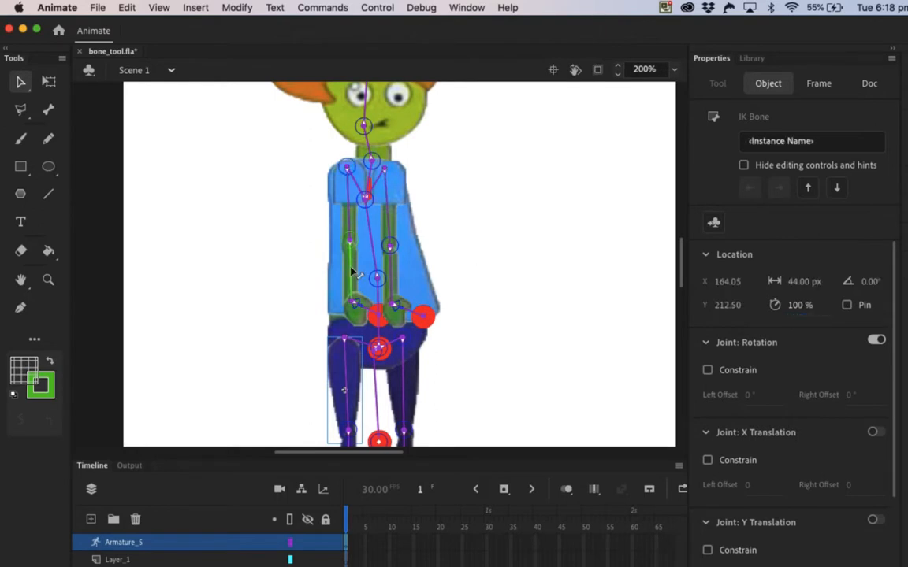
{"action": "left_click", "coordinate": [394, 272], "text": "shift"}
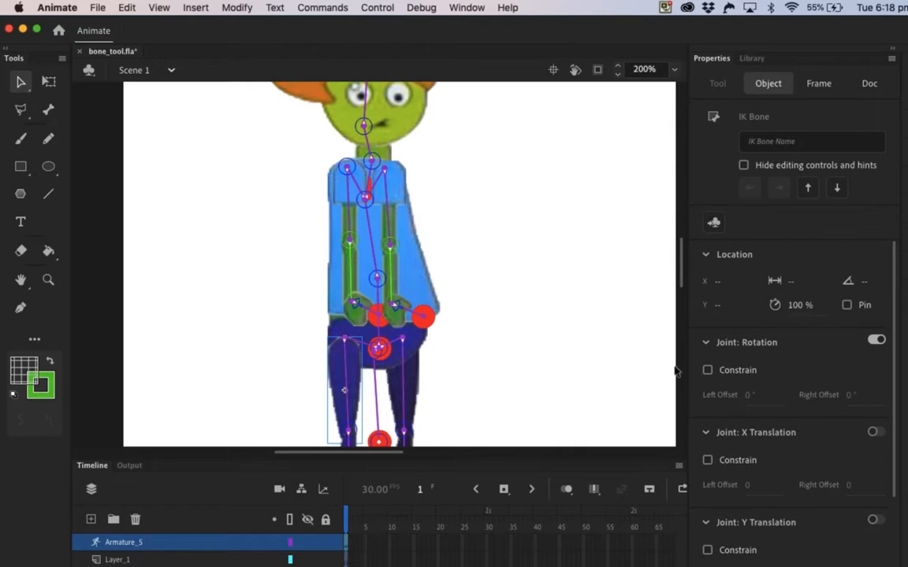
{"action": "left_click", "coordinate": [707, 370]}
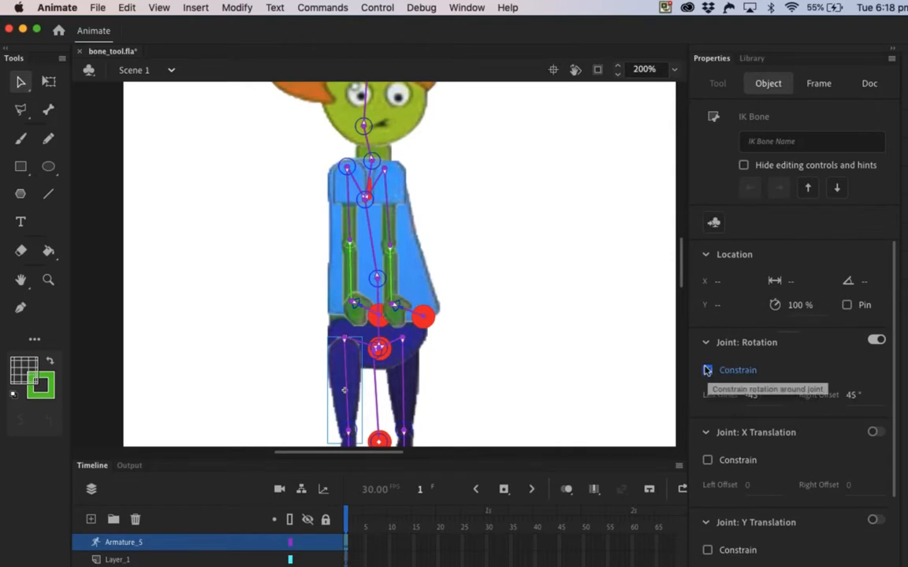
{"action": "left_click", "coordinate": [849, 398]}
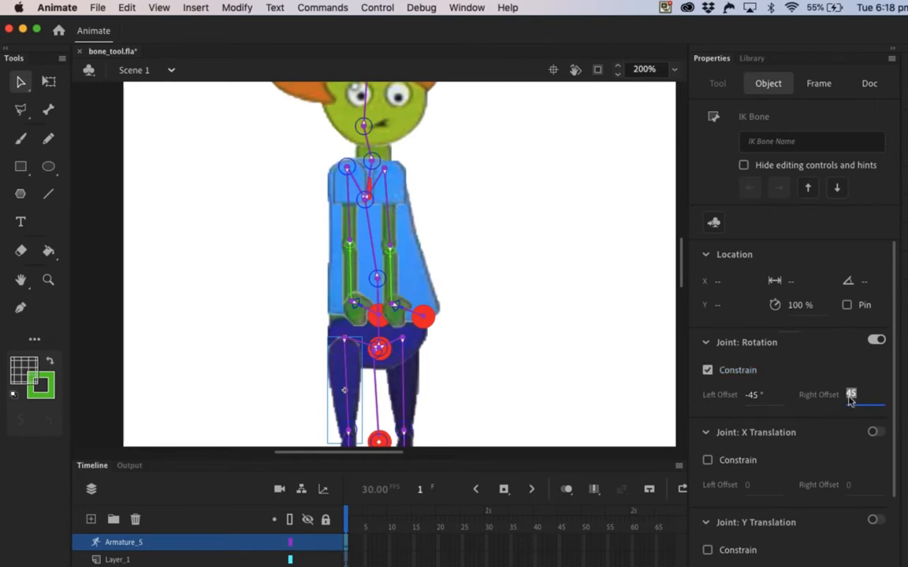
{"action": "type", "text": "0"}
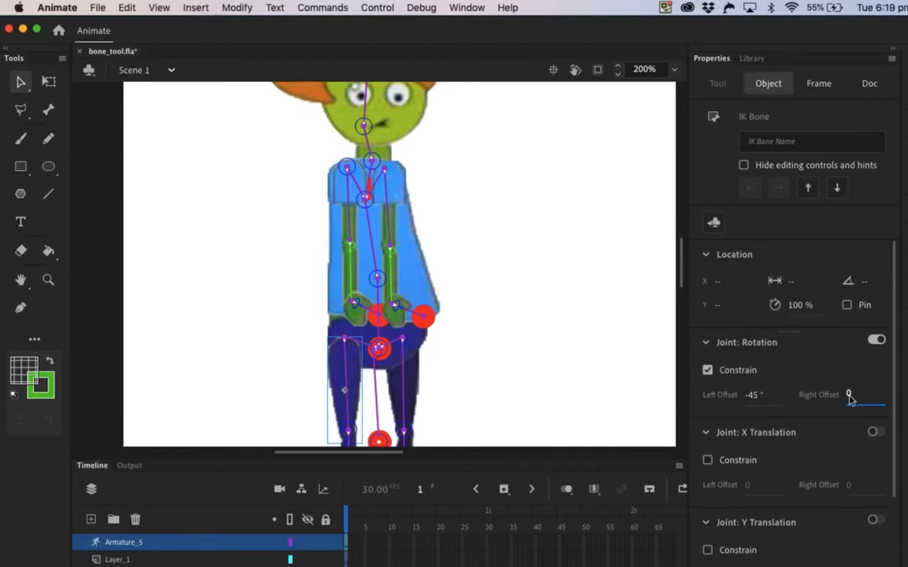
{"action": "left_click", "coordinate": [751, 395]}
{"action": "type", "text": "-156"}
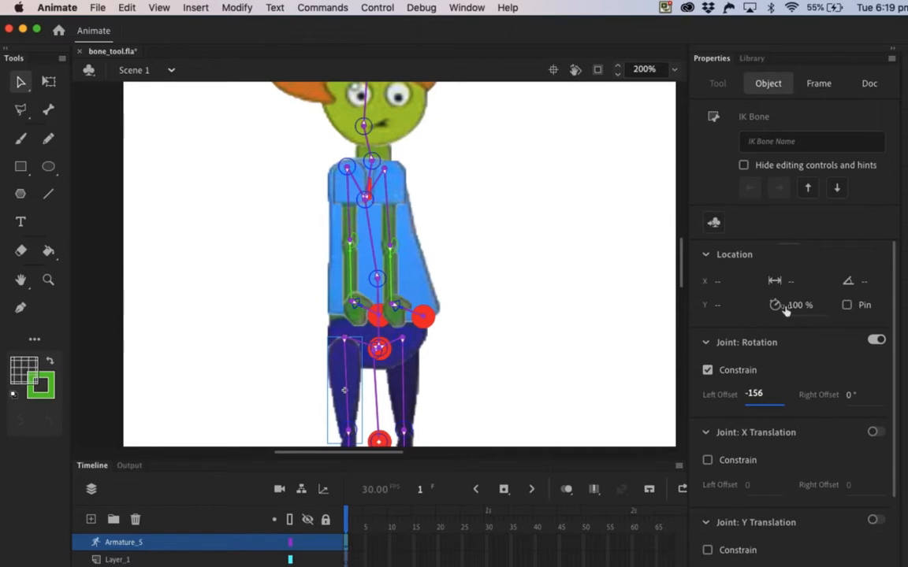
Step: Set the joint speed of both forearm bones to 50%
{"action": "left_click", "coordinate": [789, 307]}
{"action": "type", "text": "50"}
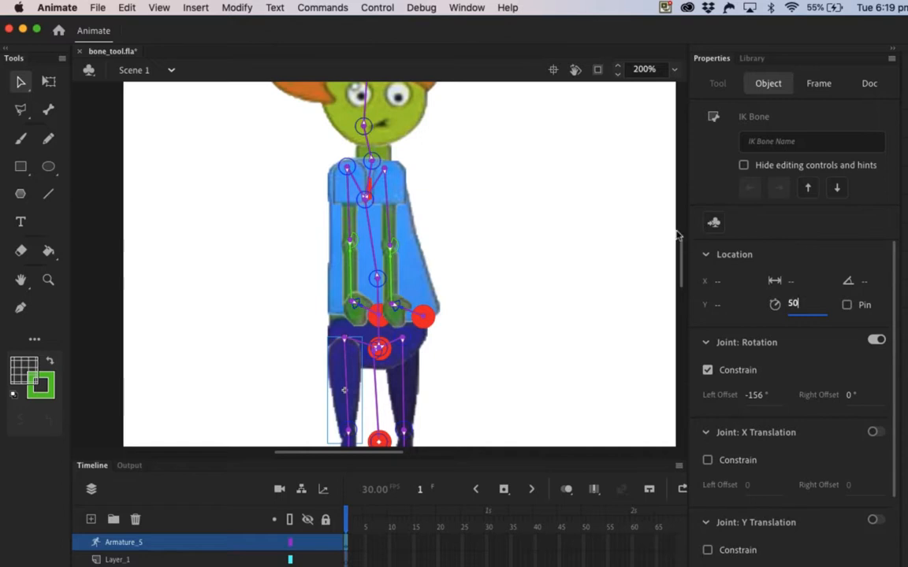
Step: Constrain the neck bone's joint rotation to -45° and 45° and set its speed to 30%
{"action": "left_click", "coordinate": [369, 150]}
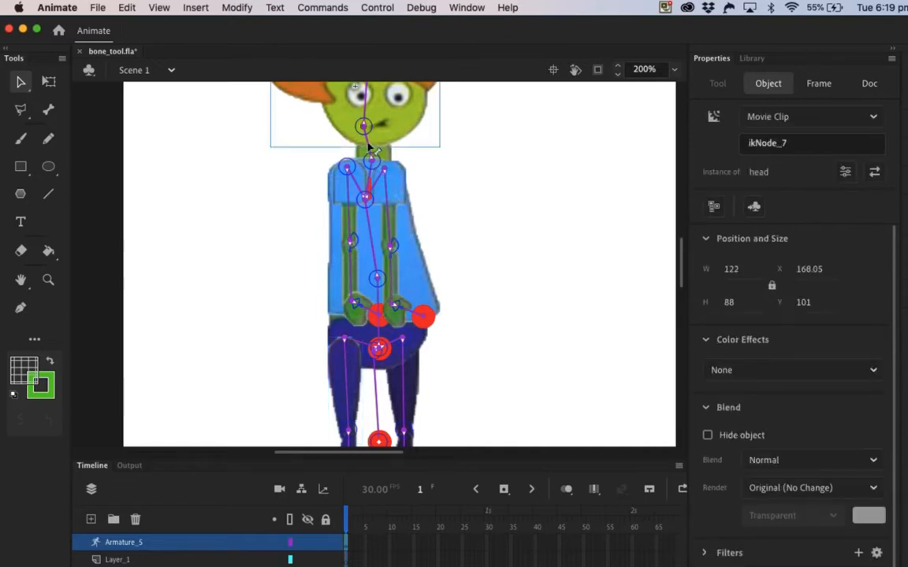
{"action": "left_click", "coordinate": [368, 148]}
{"action": "scroll", "coordinate": [465, 178], "scroll_direction": "up", "scroll_amount": 2}
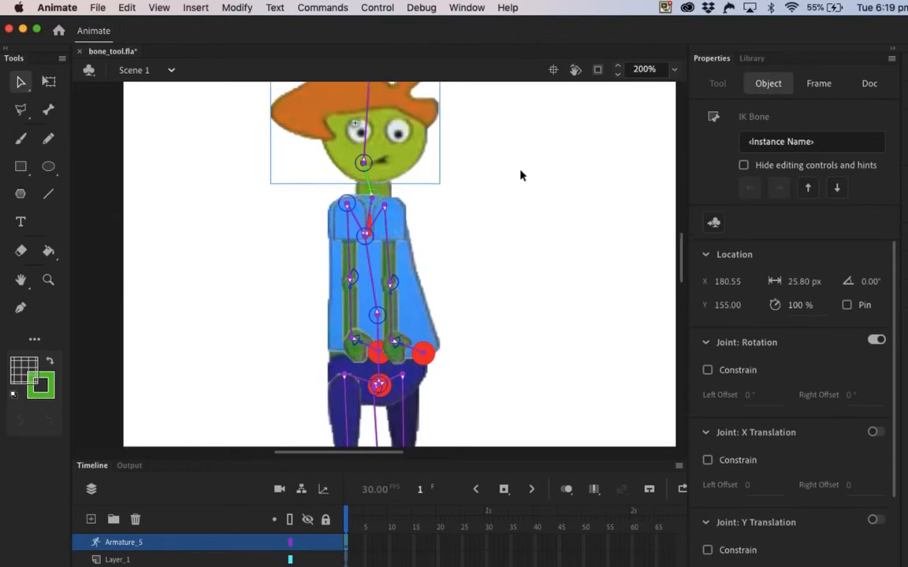
{"action": "left_click", "coordinate": [707, 370]}
{"action": "left_click", "coordinate": [797, 304]}
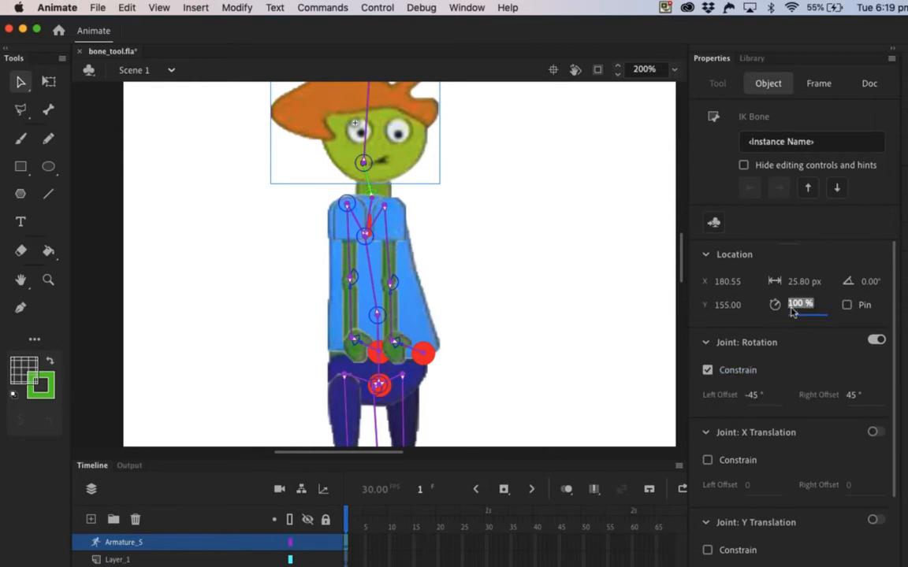
{"action": "type", "text": "30"}
{"action": "key", "text": "Return"}
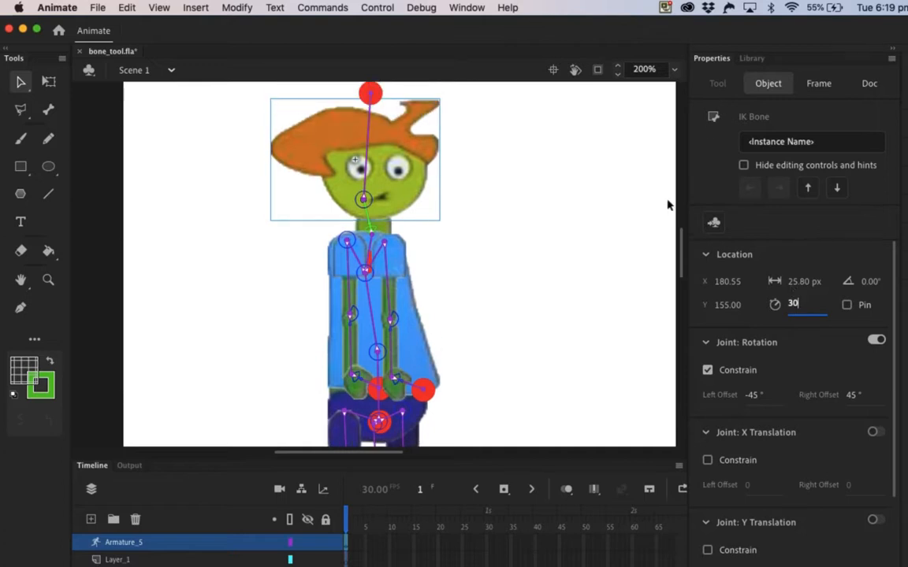
Step: Constrain the head bone's joint rotation with offsets of -45° and 45°
{"action": "left_click", "coordinate": [365, 146]}
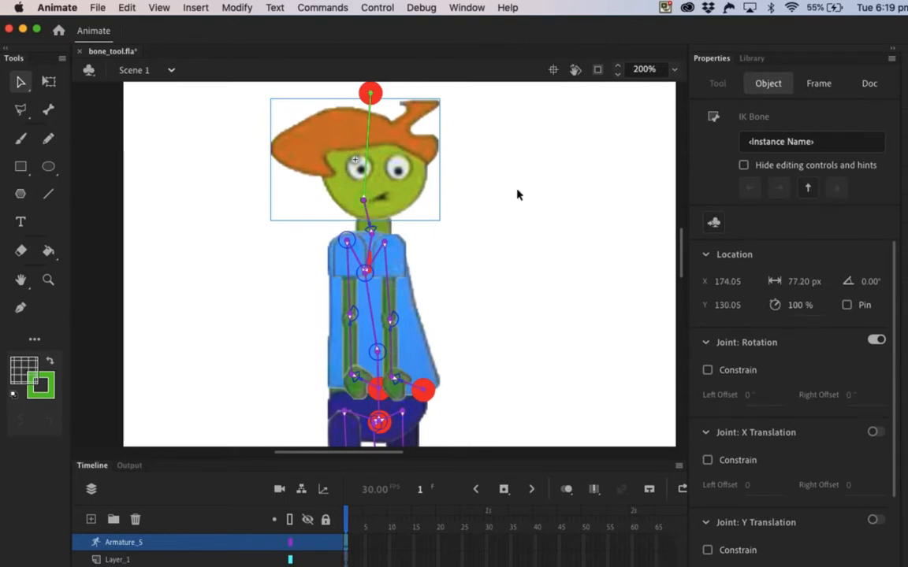
{"action": "left_click", "coordinate": [707, 370]}
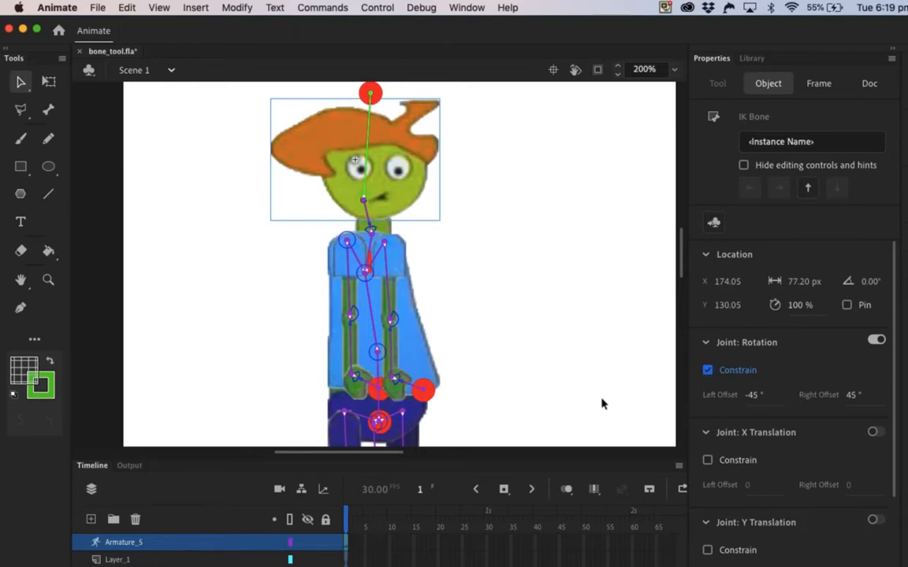
Step: Set the joint speed of both thigh bones to 20%
{"action": "scroll", "coordinate": [573, 384], "scroll_direction": "down", "scroll_amount": 2}
{"action": "scroll", "coordinate": [573, 384], "scroll_direction": "down", "scroll_amount": 5}
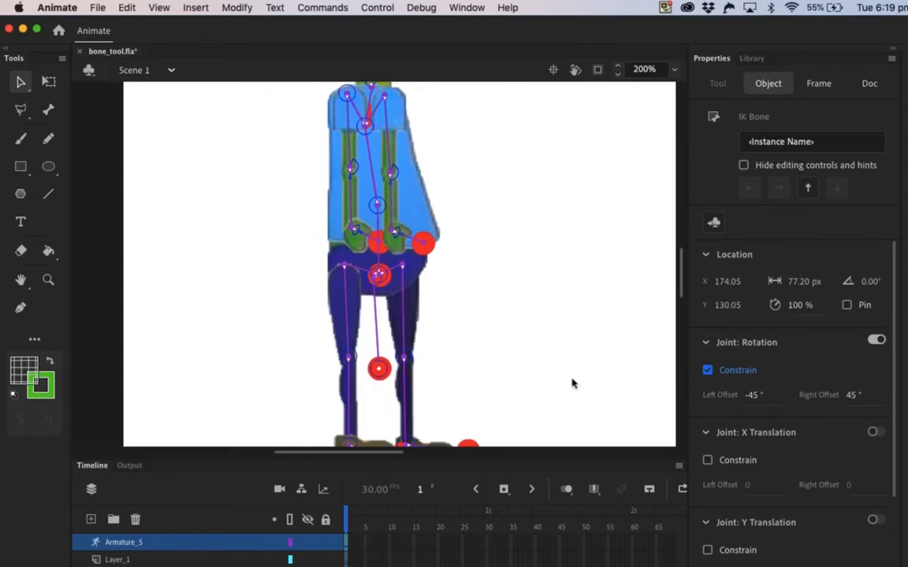
{"action": "left_click", "coordinate": [347, 304]}
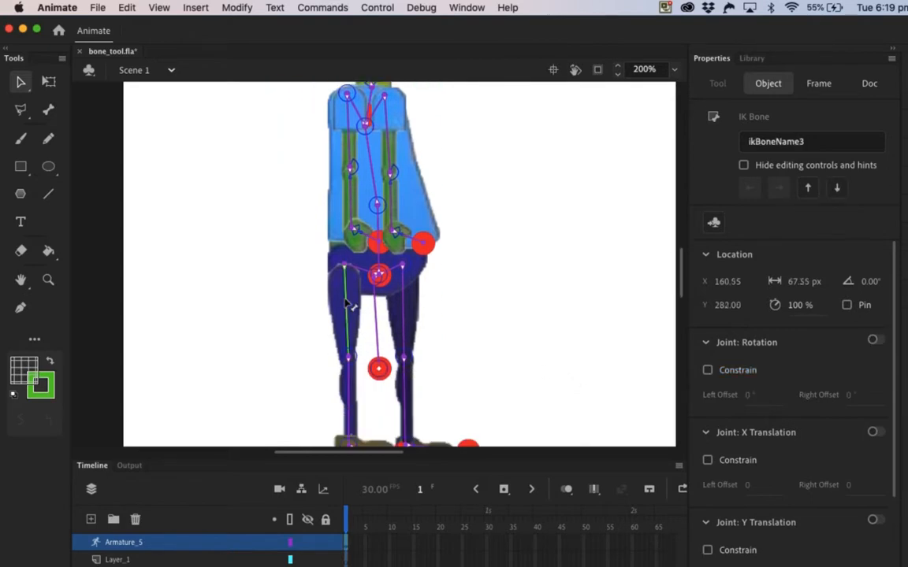
{"action": "left_click", "coordinate": [406, 313], "text": "shift"}
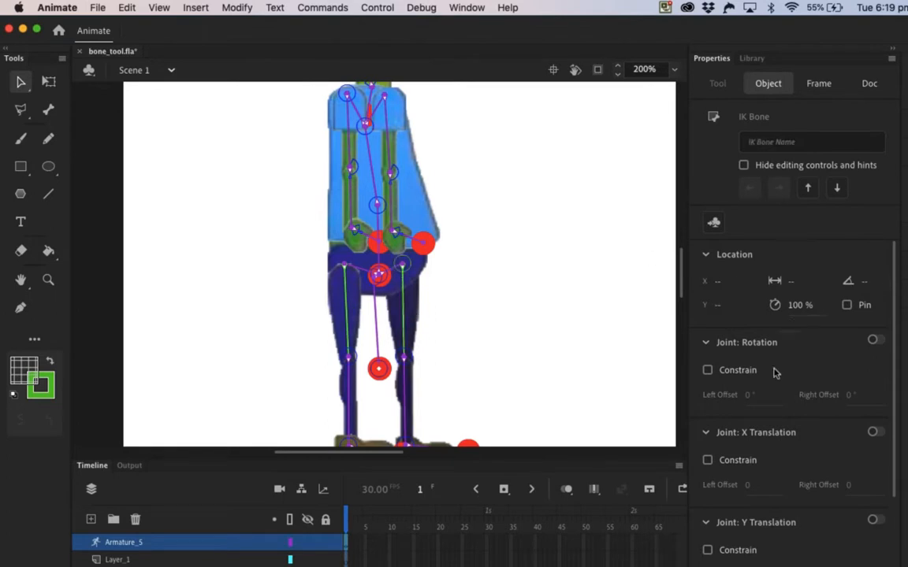
{"action": "left_click", "coordinate": [792, 313]}
{"action": "type", "text": "20"}
{"action": "key", "text": "Return"}
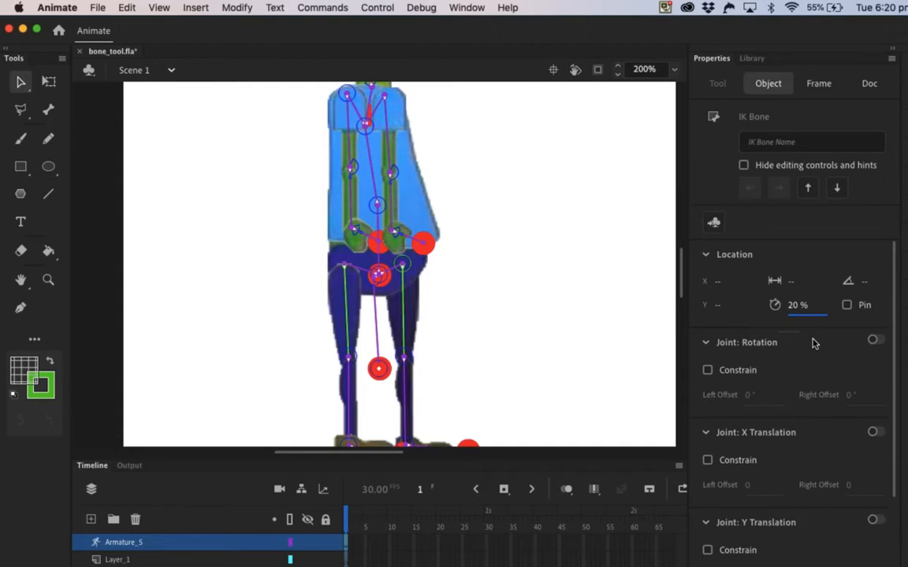
Step: Constrain the joint rotation of both foot bones with a left offset of -53° and a right offset of 65°
{"action": "scroll", "coordinate": [537, 365], "scroll_direction": "down", "scroll_amount": 2}
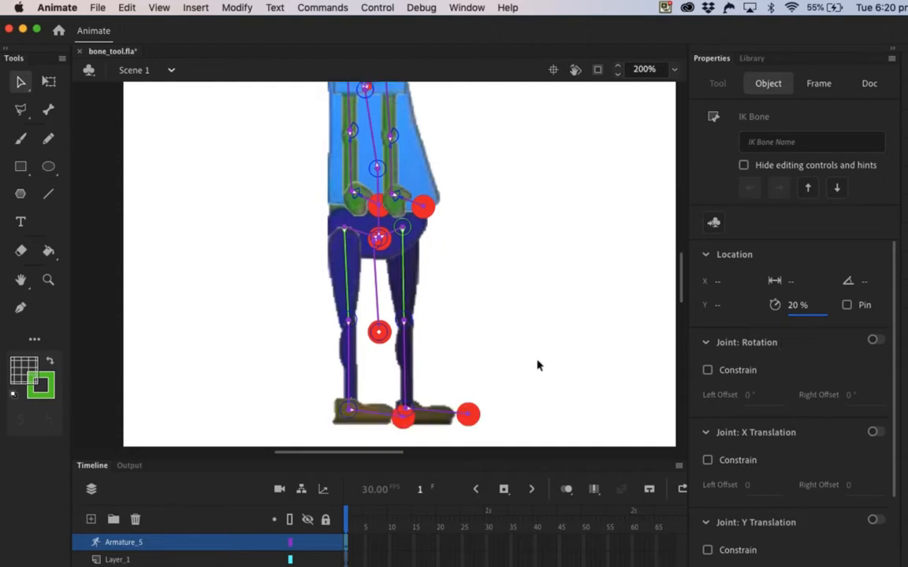
{"action": "left_click", "coordinate": [370, 413]}
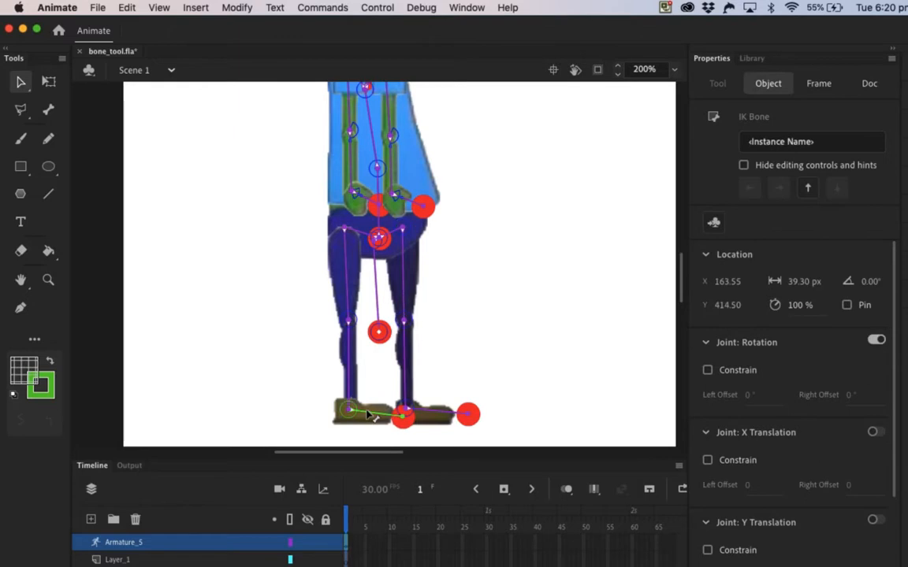
{"action": "left_click", "coordinate": [432, 414], "text": "shift"}
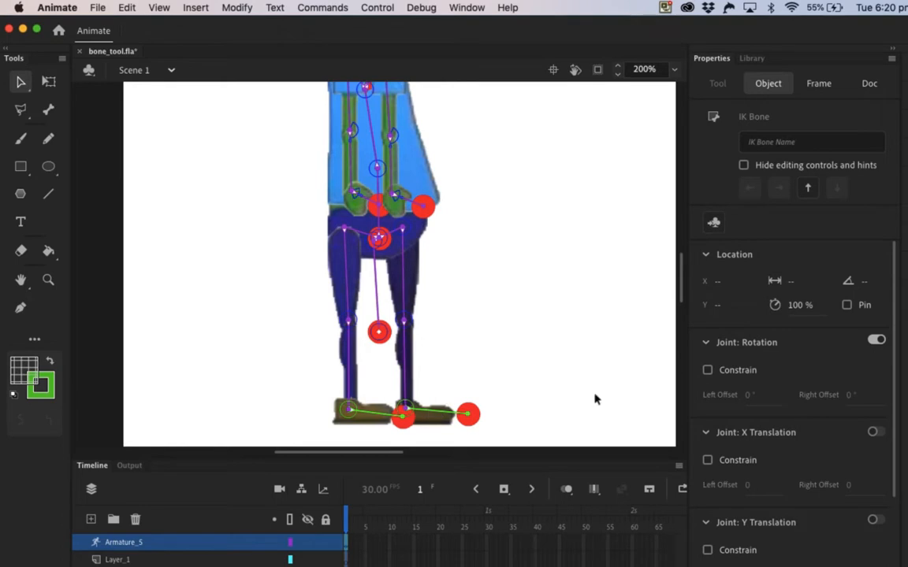
{"action": "left_click", "coordinate": [707, 371]}
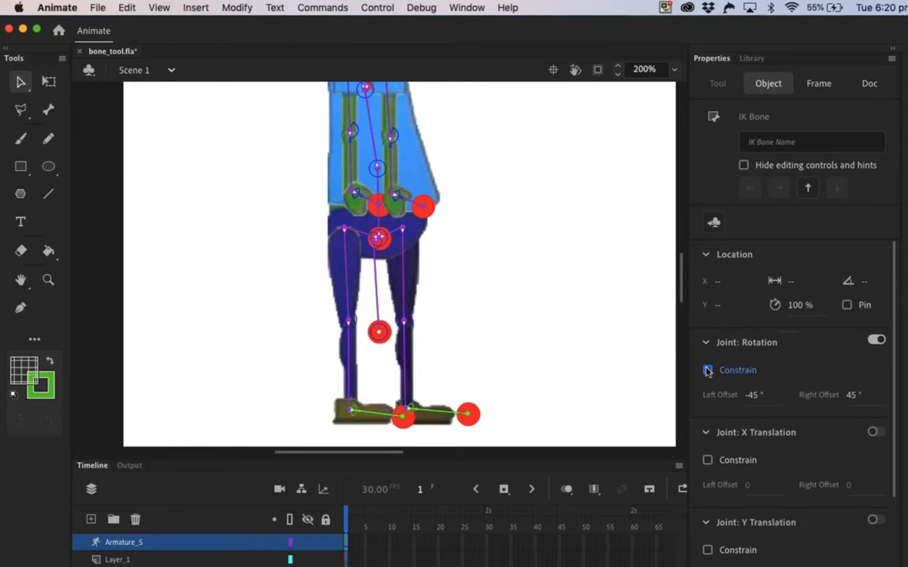
{"action": "left_click", "coordinate": [751, 396]}
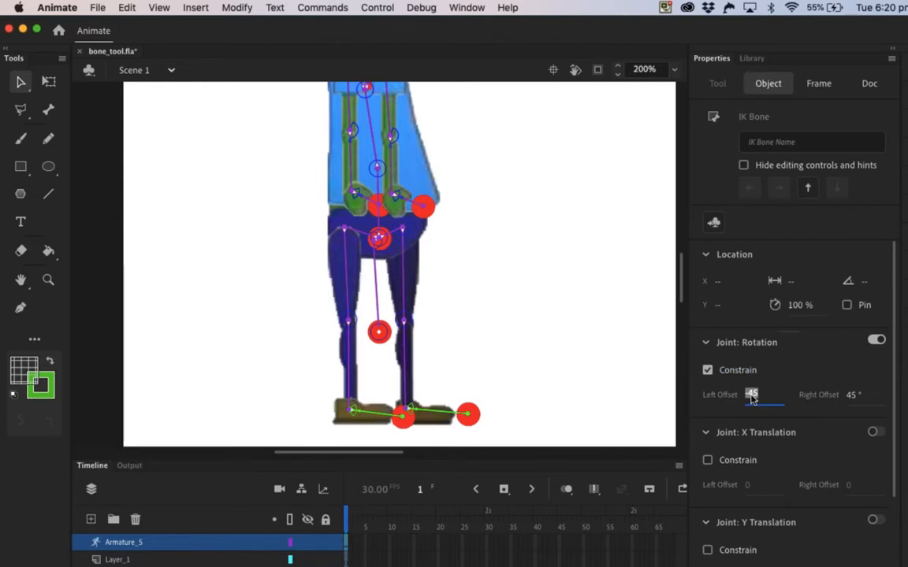
{"action": "type", "text": "-53"}
{"action": "left_click", "coordinate": [851, 395]}
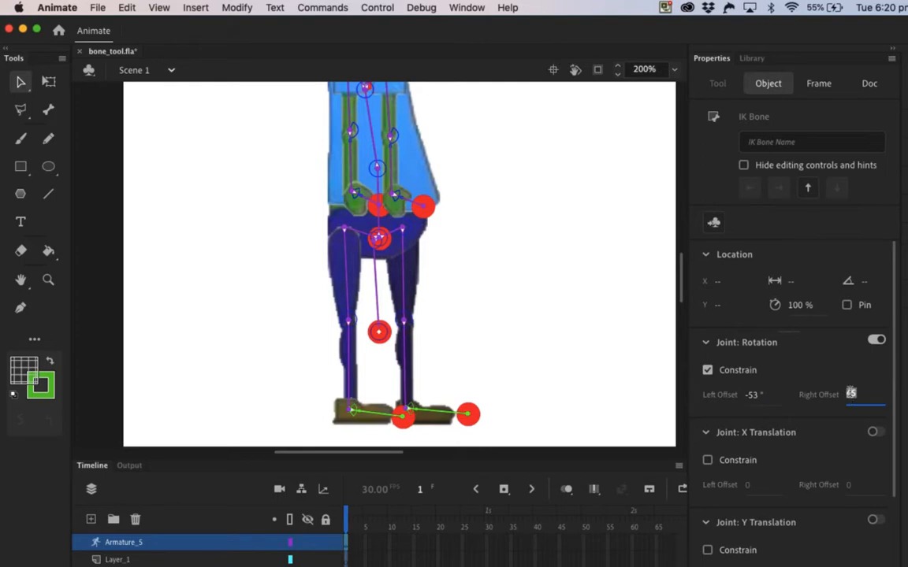
{"action": "type", "text": "65"}
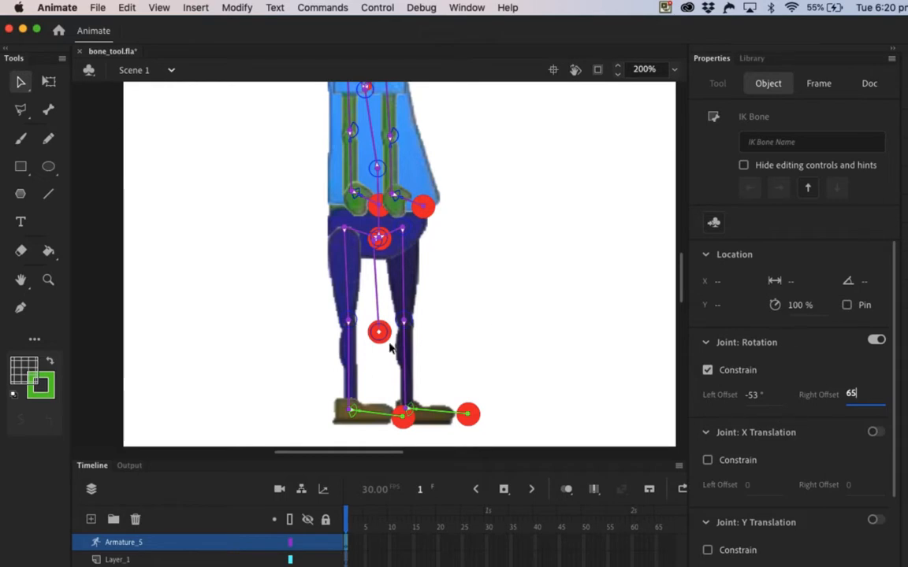
Step: Disable joint rotation for the lower spine bone between the torso and the hips
{"action": "left_click", "coordinate": [381, 223]}
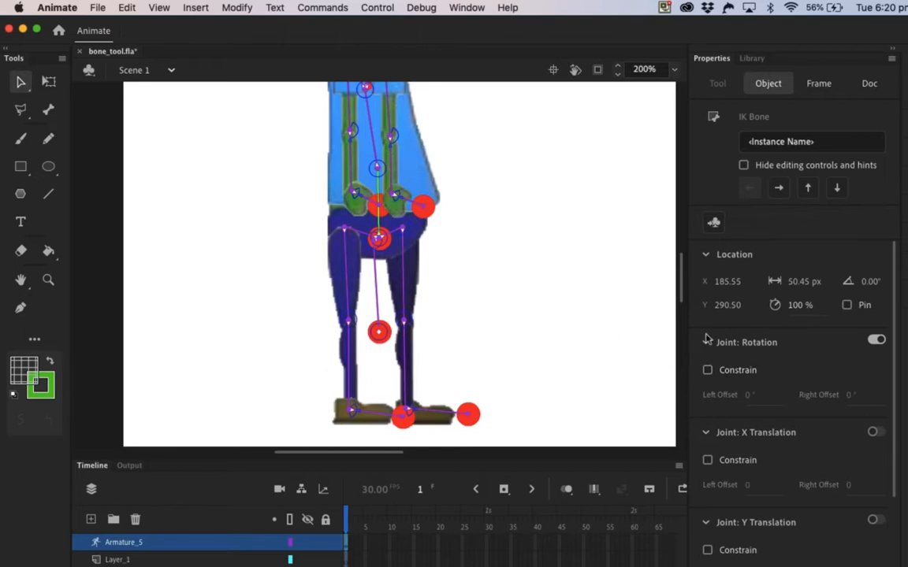
{"action": "left_click", "coordinate": [875, 341]}
{"action": "scroll", "coordinate": [579, 279], "scroll_direction": "up", "scroll_amount": 2}
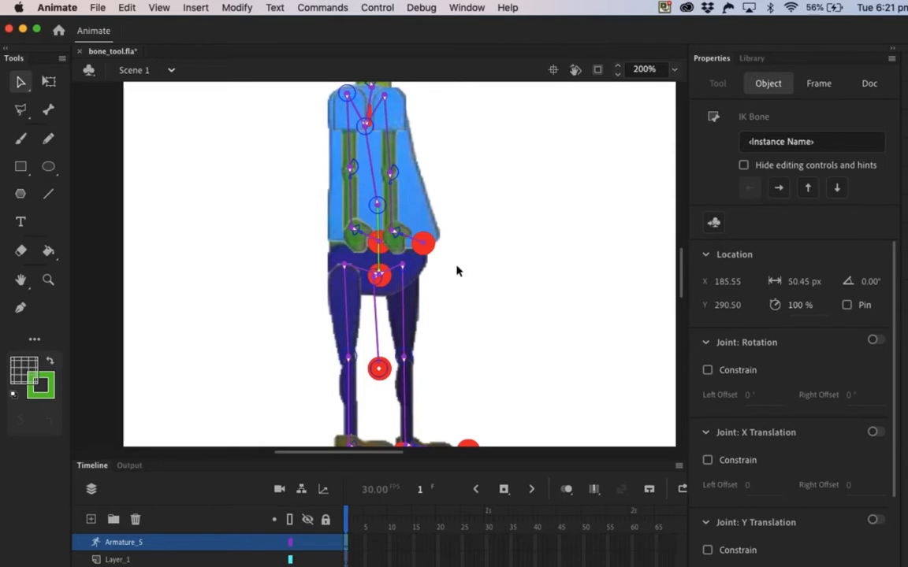
Step: Edit the red Null symbol to set its fill alpha to 0%, and return to Scene 1
{"action": "left_click", "coordinate": [22, 82]}
{"action": "double_click", "coordinate": [424, 248]}
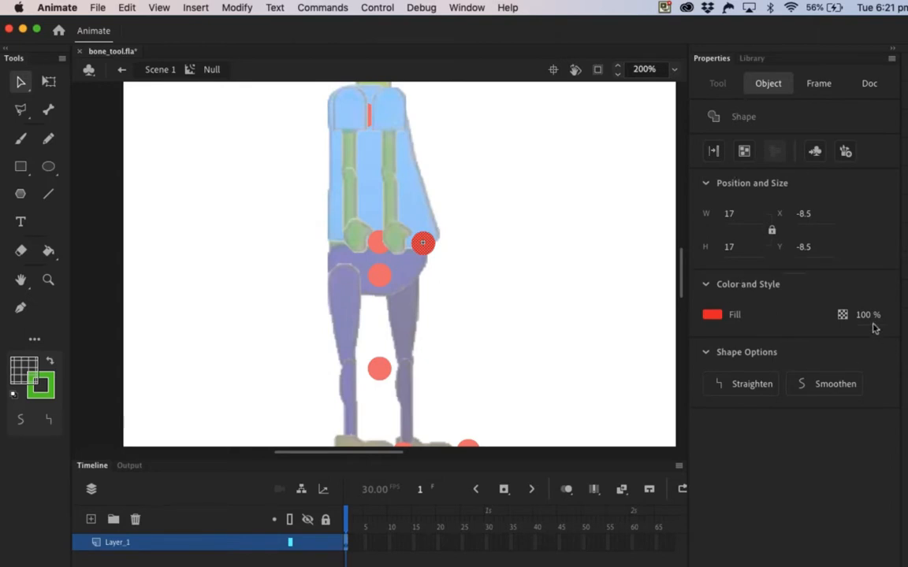
{"action": "left_click_drag", "start_coordinate": [862, 318], "coordinate": [776, 319]}
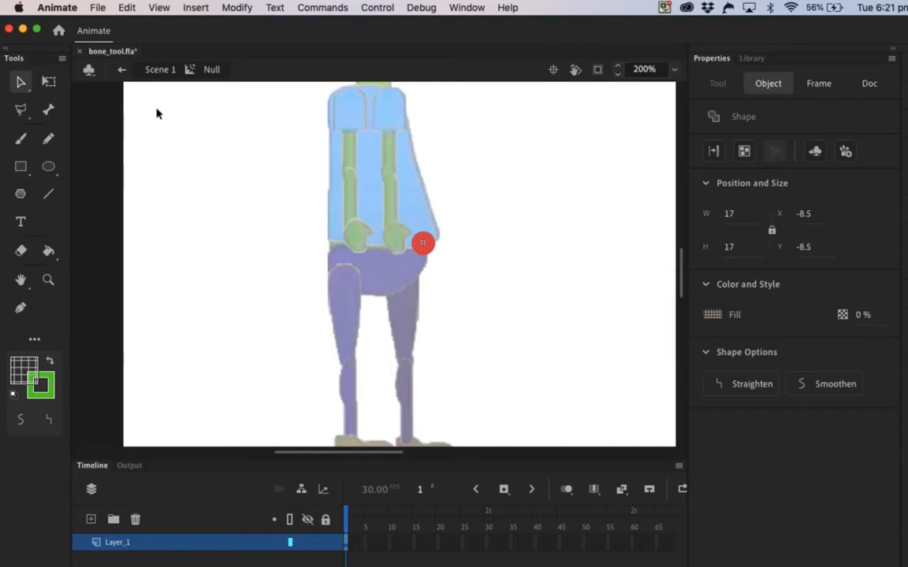
{"action": "left_click", "coordinate": [160, 70]}
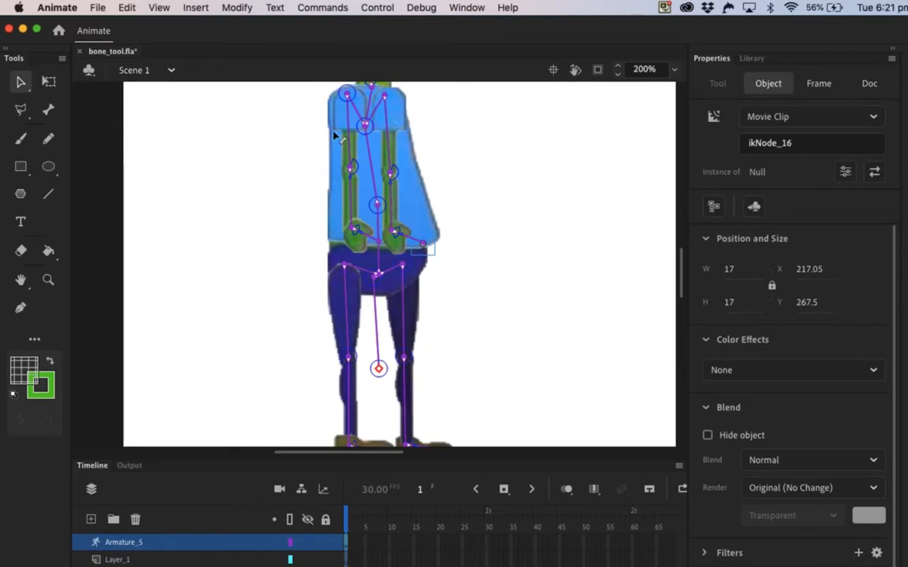
Step: Set the display style of Armature_5 to None and deselect the armature
{"action": "left_click", "coordinate": [123, 543]}
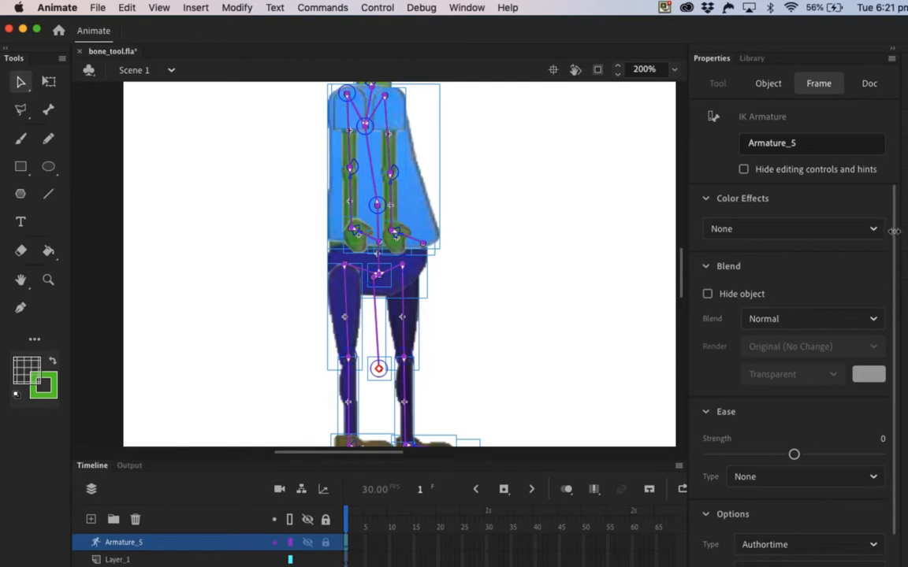
{"action": "left_click_drag", "start_coordinate": [895, 238], "coordinate": [906, 295]}
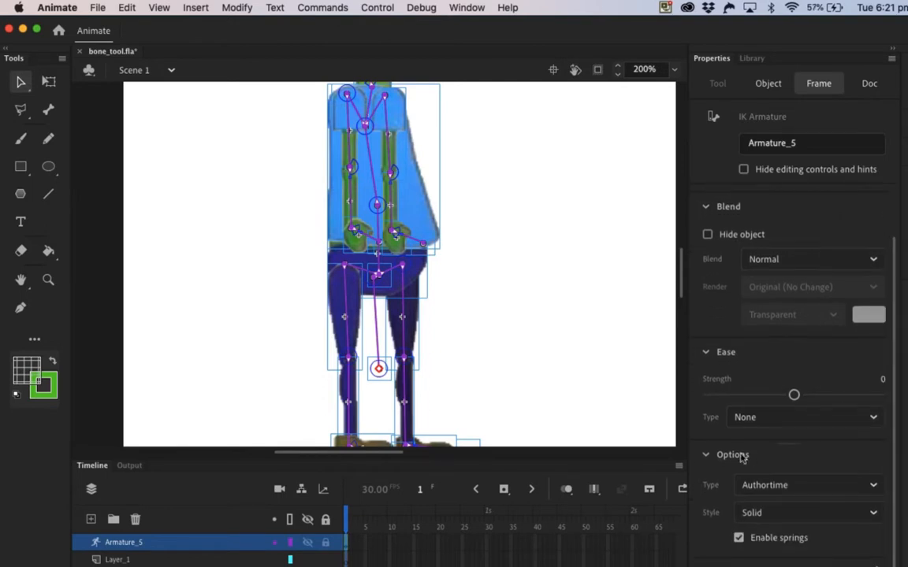
{"action": "left_click", "coordinate": [873, 513]}
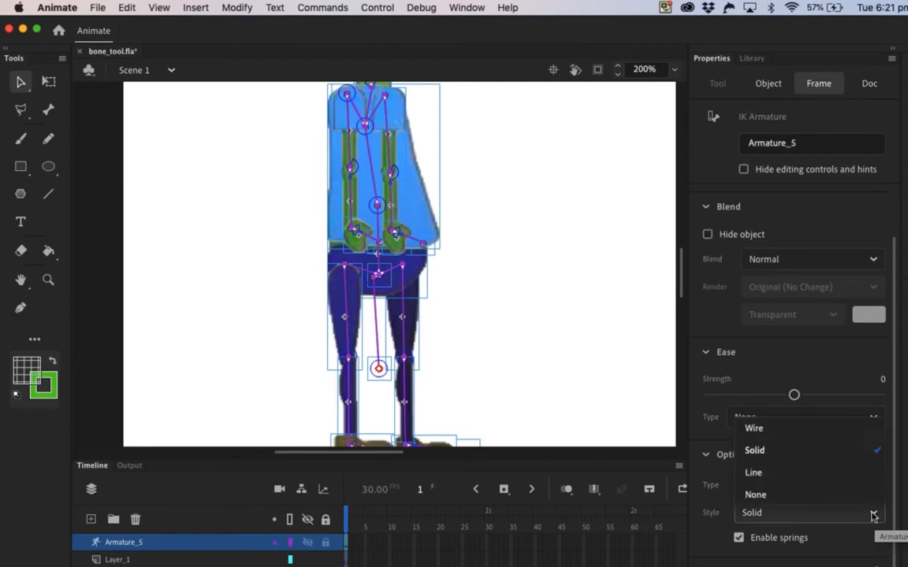
{"action": "left_click", "coordinate": [754, 495]}
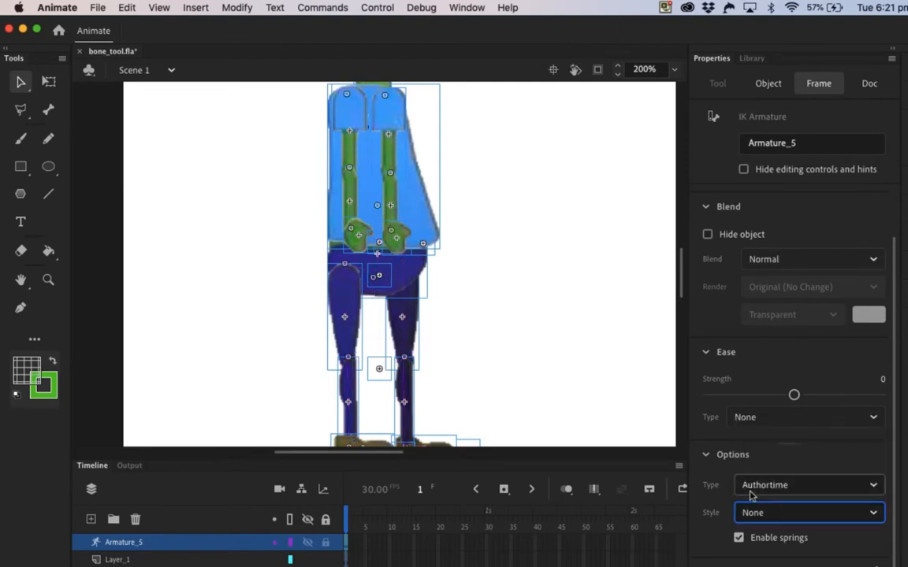
{"action": "left_click", "coordinate": [551, 350]}
Step: Bend the right arm forward at the elbow and send all its segments, the hand and its null to the back
{"action": "scroll", "coordinate": [551, 350], "scroll_direction": "up", "scroll_amount": 5}
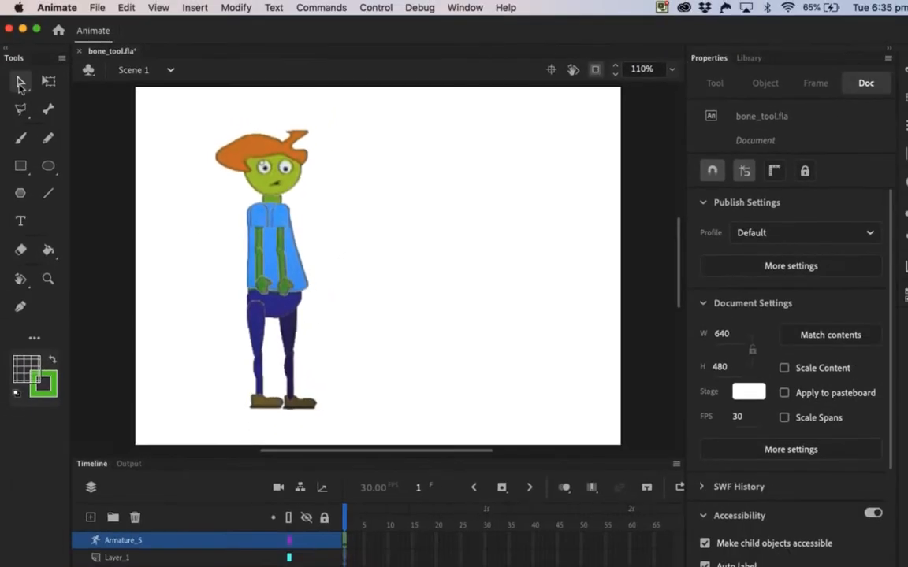
{"action": "left_click_drag", "start_coordinate": [289, 294], "coordinate": [355, 251]}
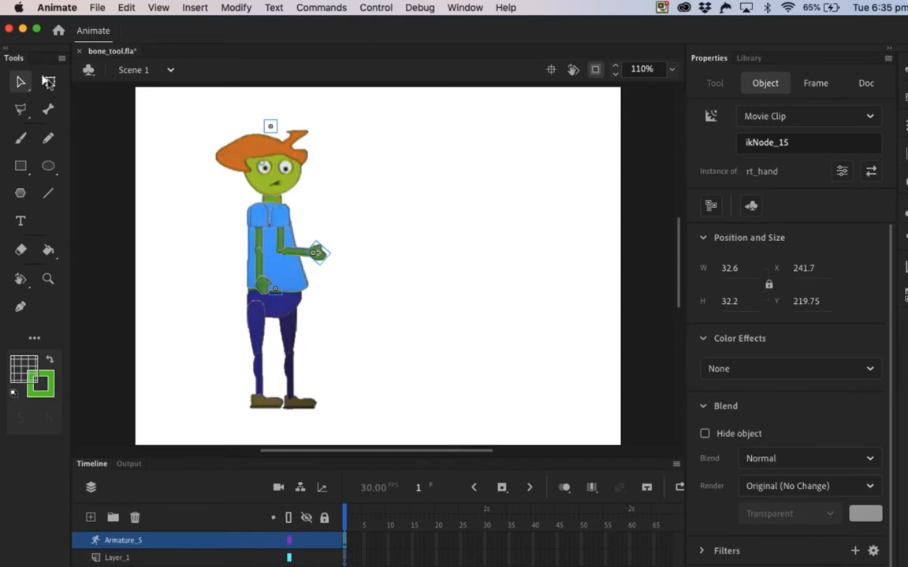
{"action": "left_click", "coordinate": [48, 82]}
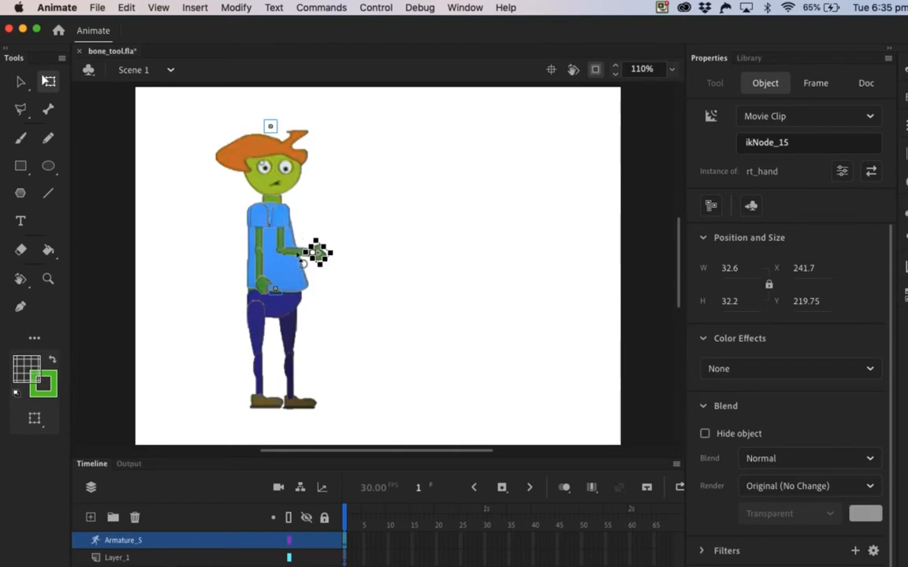
{"action": "left_click", "coordinate": [283, 221], "text": "shift"}
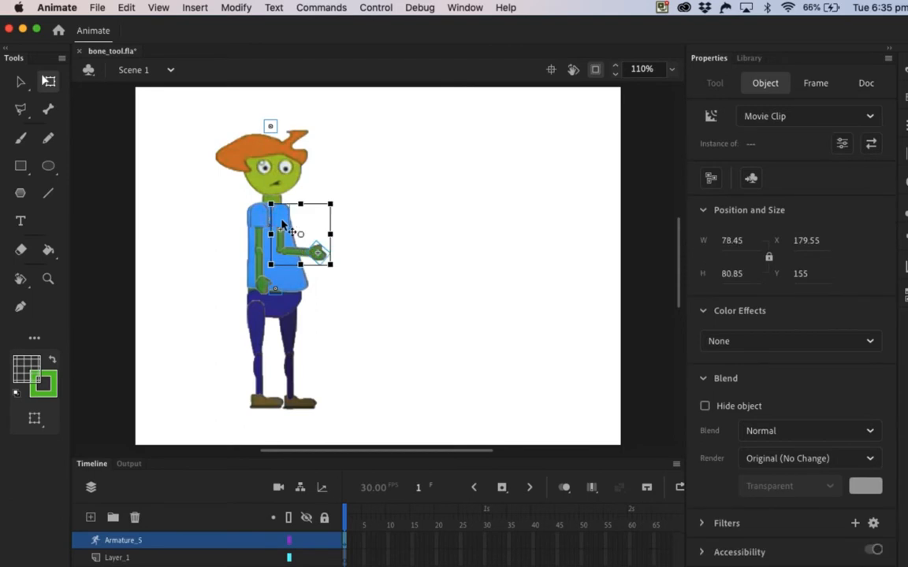
{"action": "left_click", "coordinate": [325, 240], "text": "shift"}
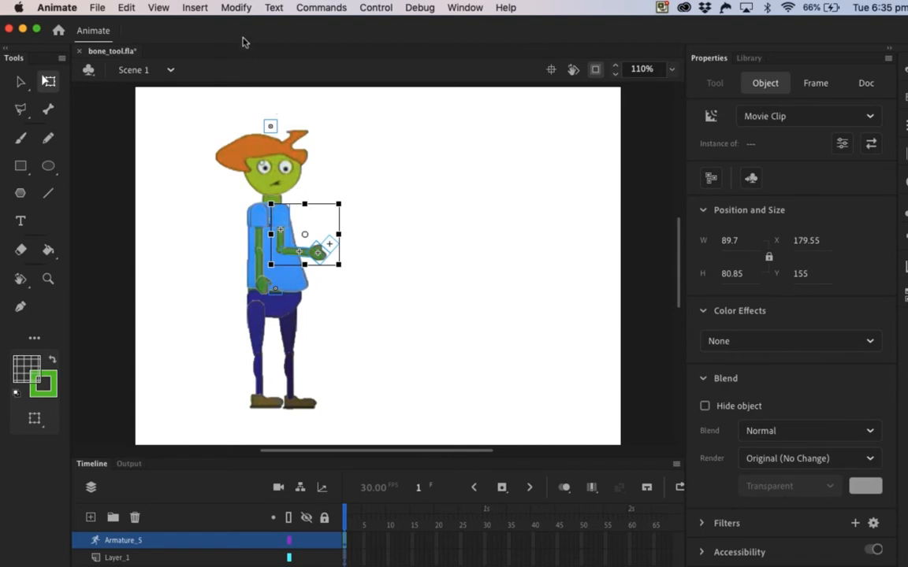
{"action": "left_click", "coordinate": [236, 8]}
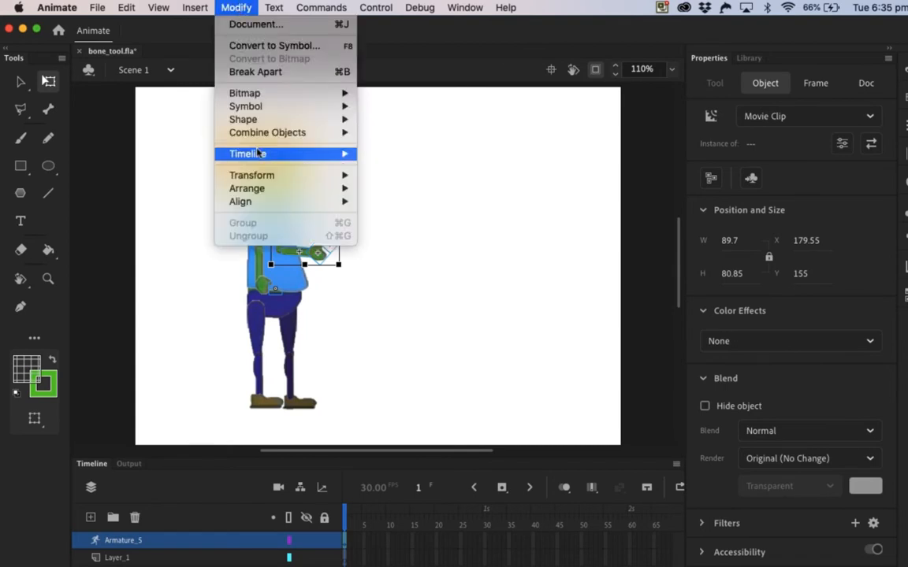
{"action": "mouse_move", "coordinate": [251, 190]}
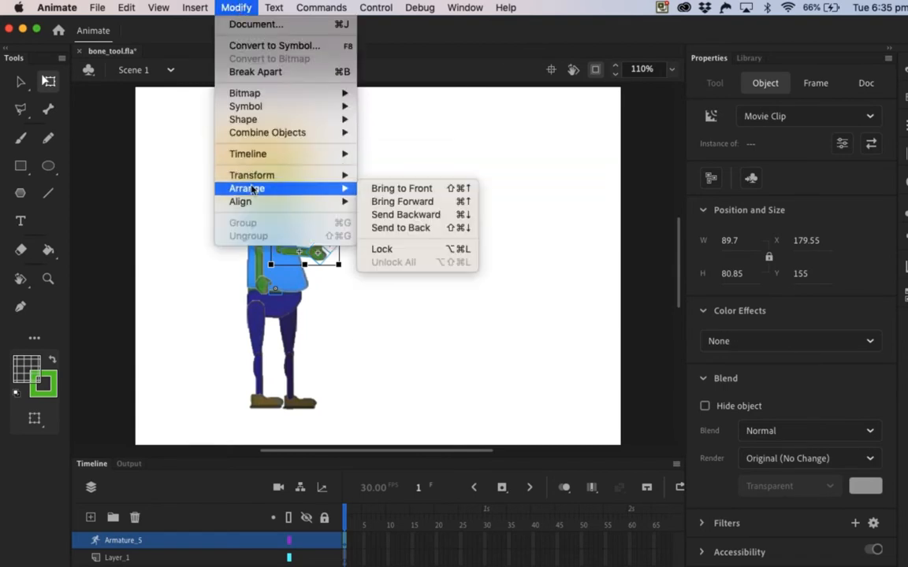
{"action": "left_click", "coordinate": [389, 227]}
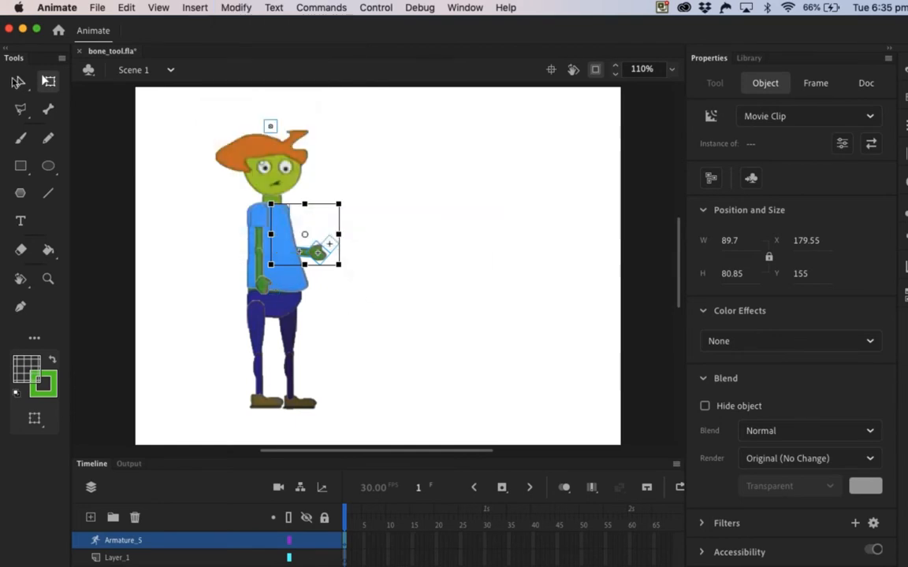
{"action": "left_click", "coordinate": [21, 82]}
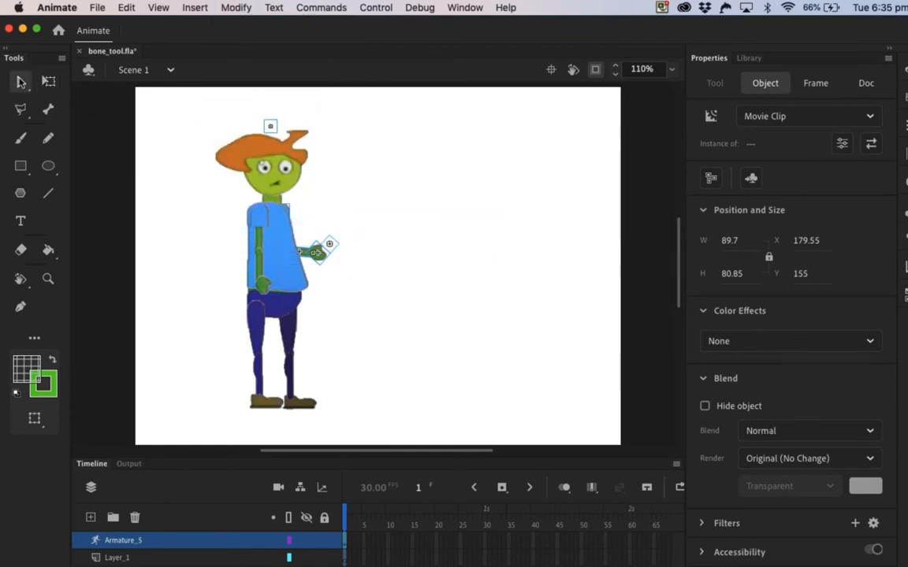
{"action": "left_click", "coordinate": [191, 210]}
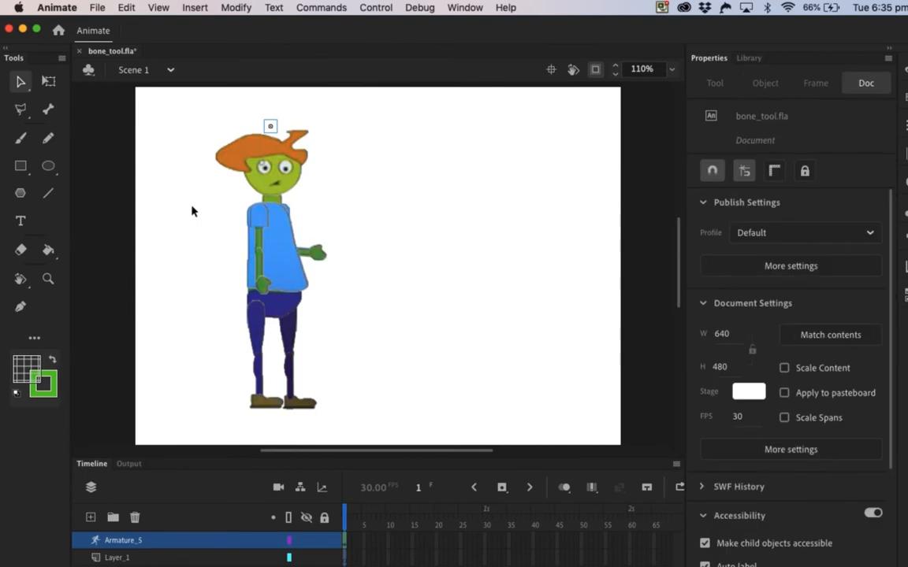